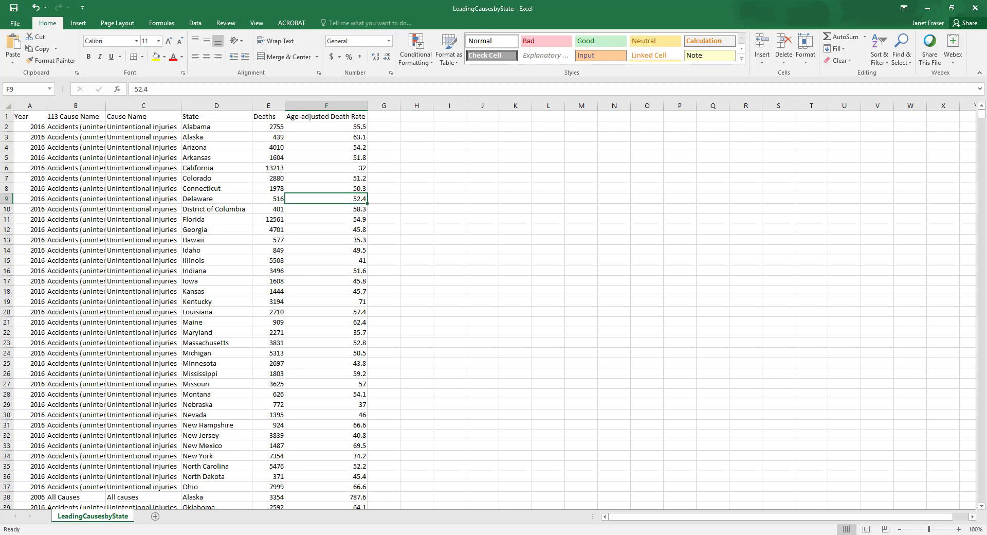
Review the column headings from Year to State and turn on filtering for the data's header row
left_click(28, 117)
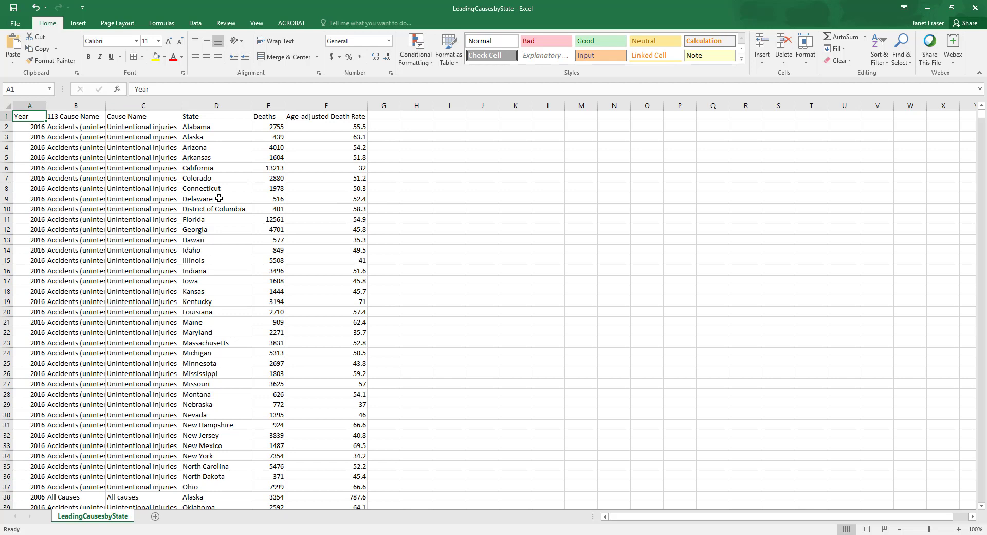
key("Right")
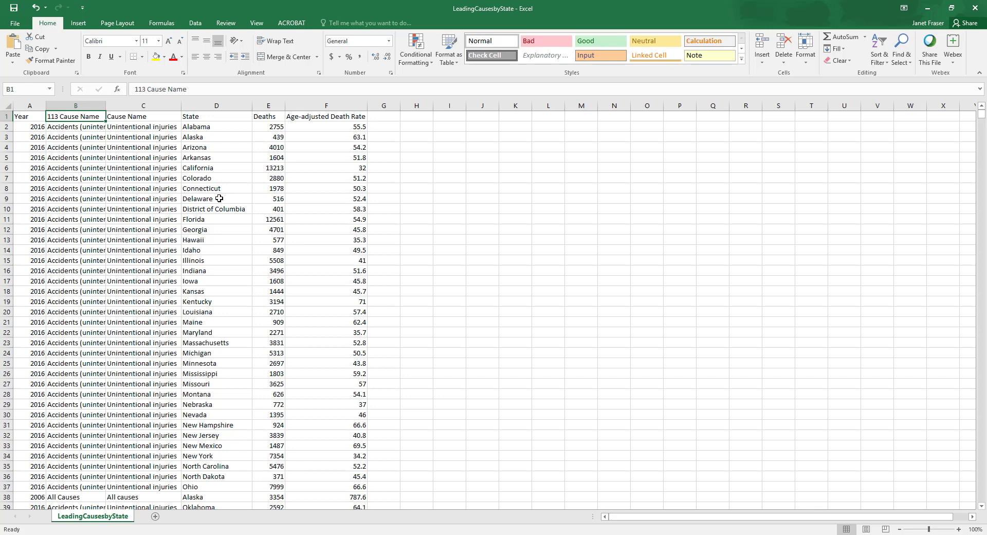
key("Right")
key("Right")
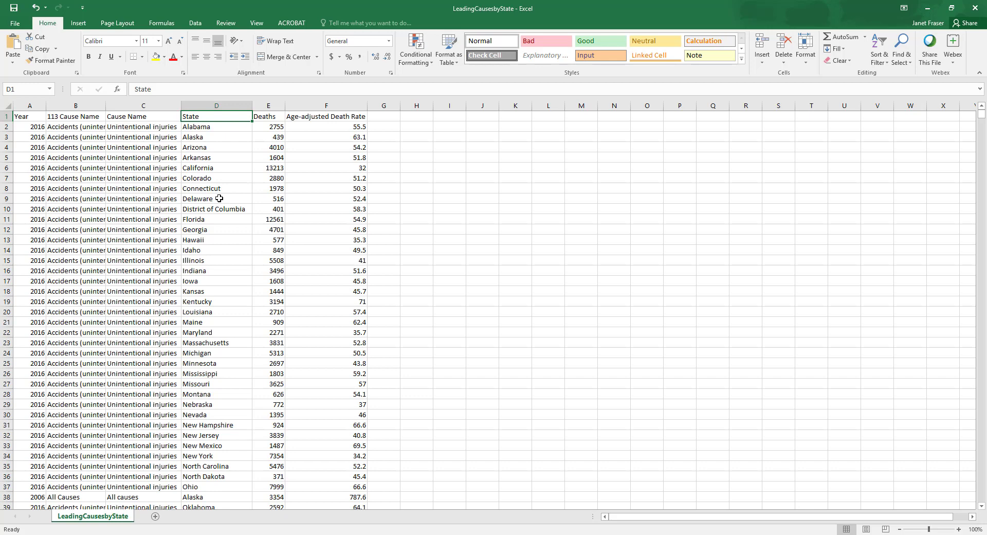
left_click(197, 24)
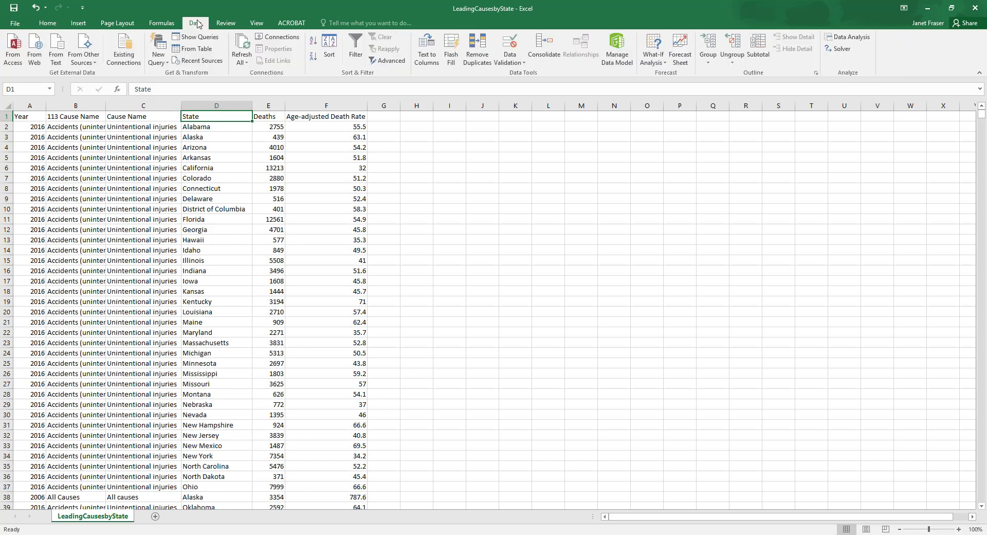
left_click(355, 49)
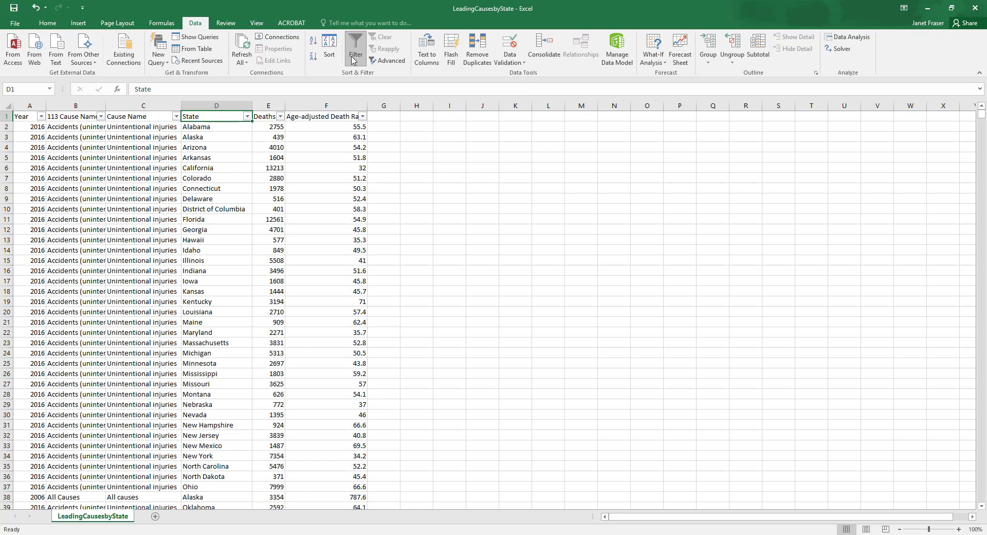
Filter the State column to show only Kentucky, Tennessee and West Virginia
left_click(247, 116)
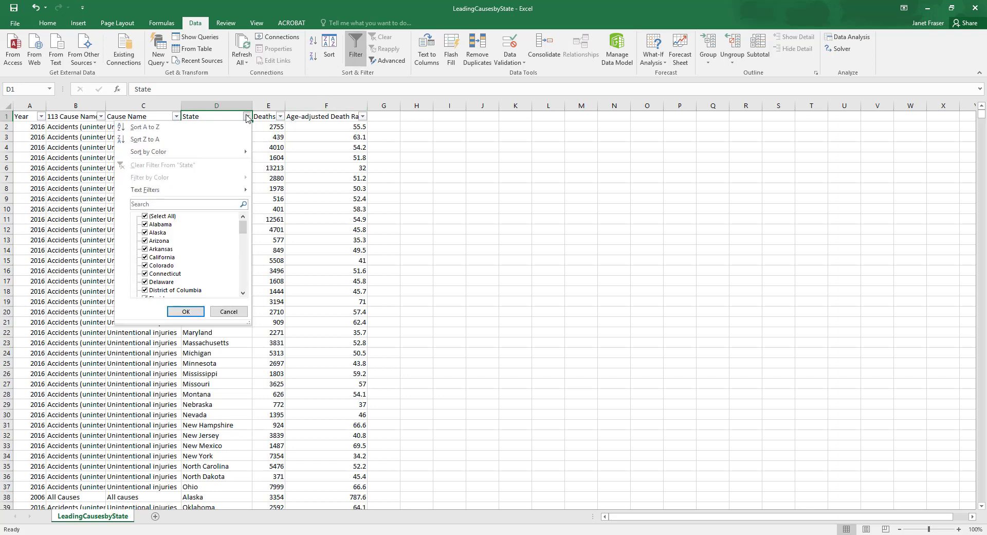
left_click(145, 219)
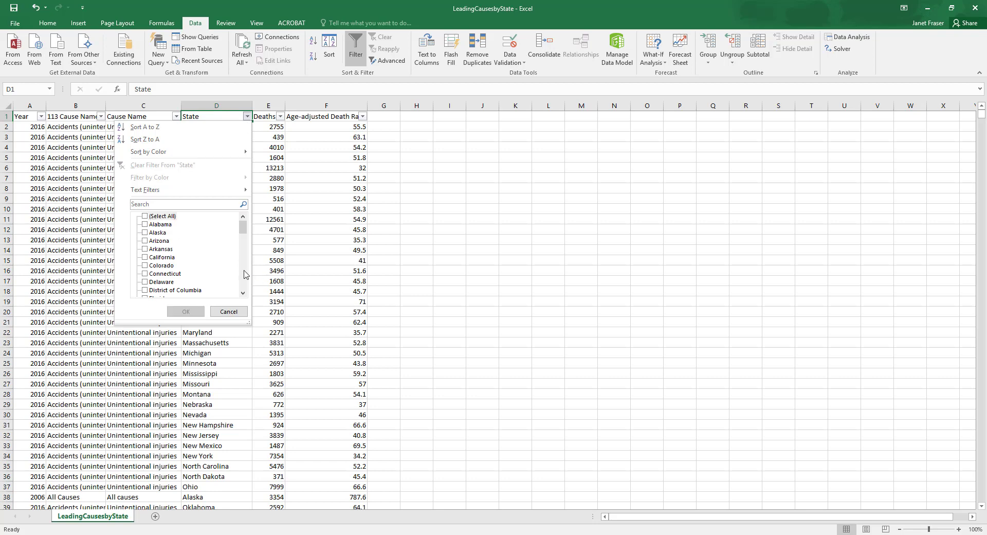
scroll(244, 274, "down", 3)
left_click(145, 290)
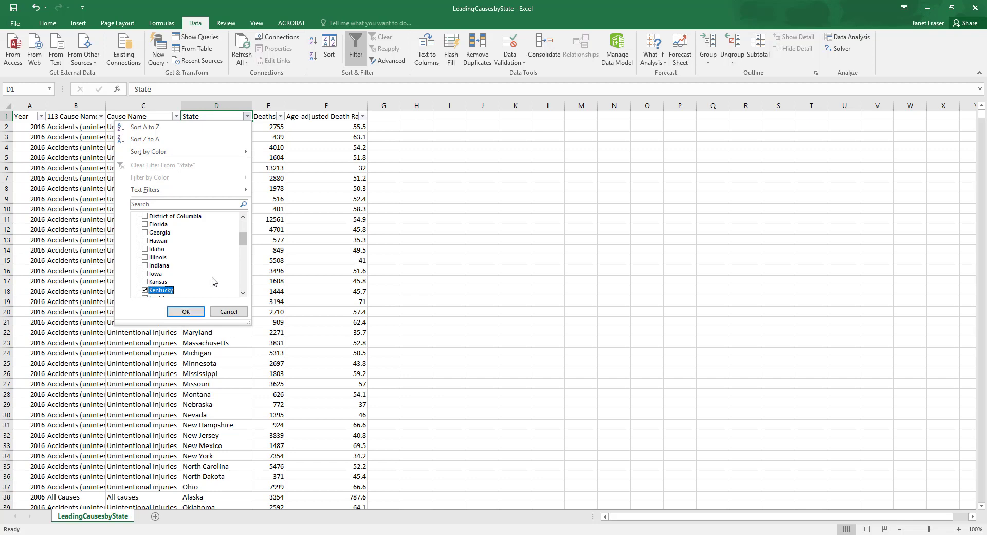
scroll(219, 283, "down", 3)
scroll(224, 287, "down", 3)
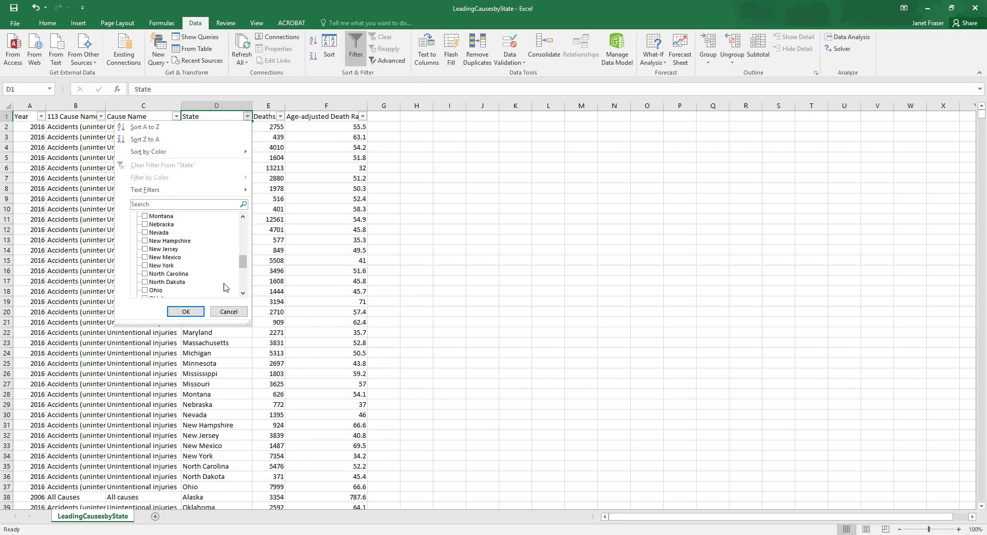
scroll(242, 289, "down", 3)
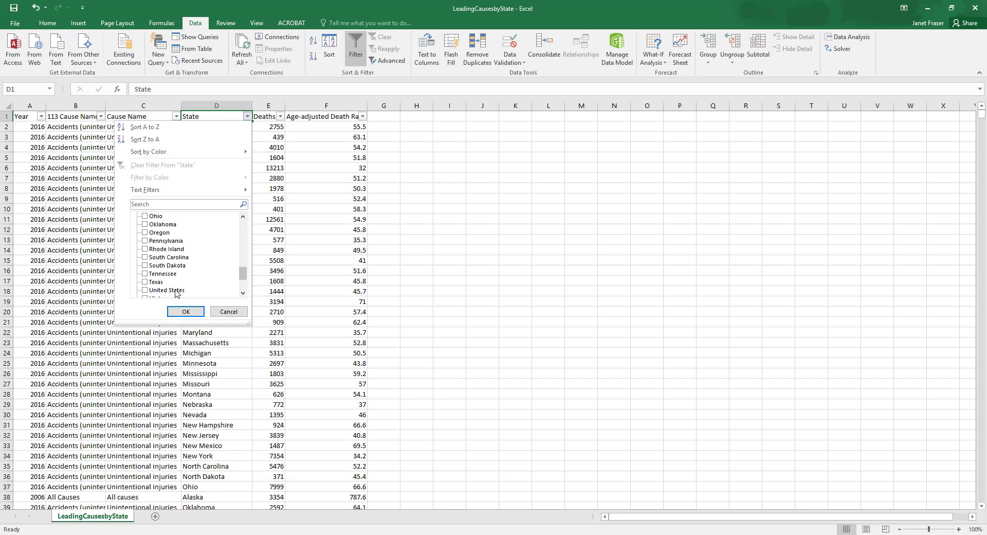
left_click(145, 275)
left_click(242, 293)
left_click(242, 292)
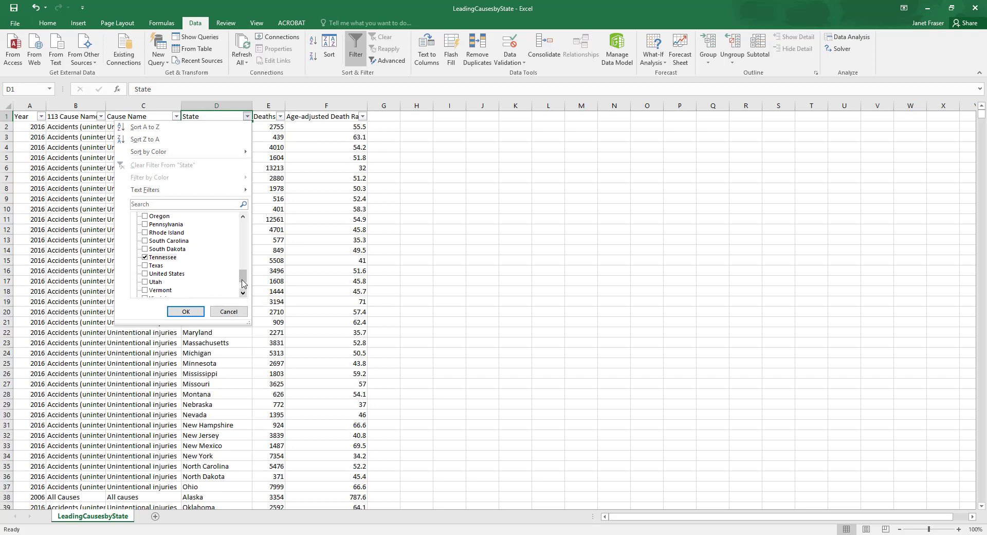
left_click_drag(243, 284, 242, 292)
left_click(144, 273)
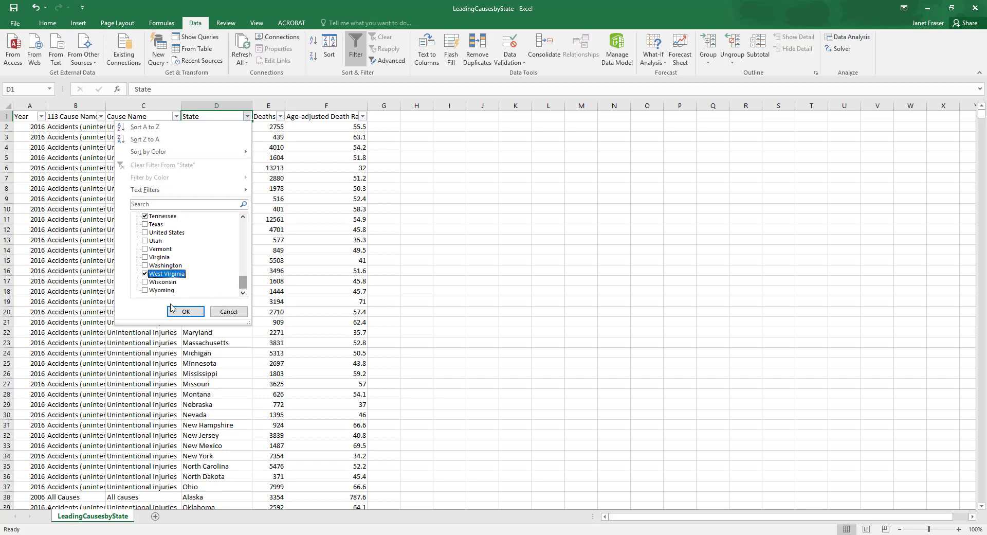
left_click(179, 312)
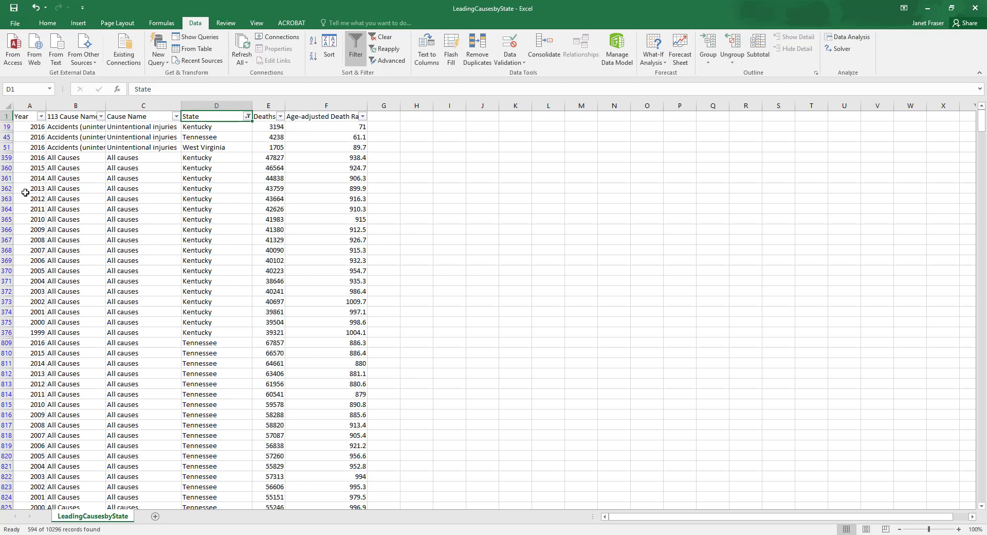
Filter the Year column to show only 2012, 2013, 2014, 2015 and 2016
left_click(41, 116)
left_click(31, 216)
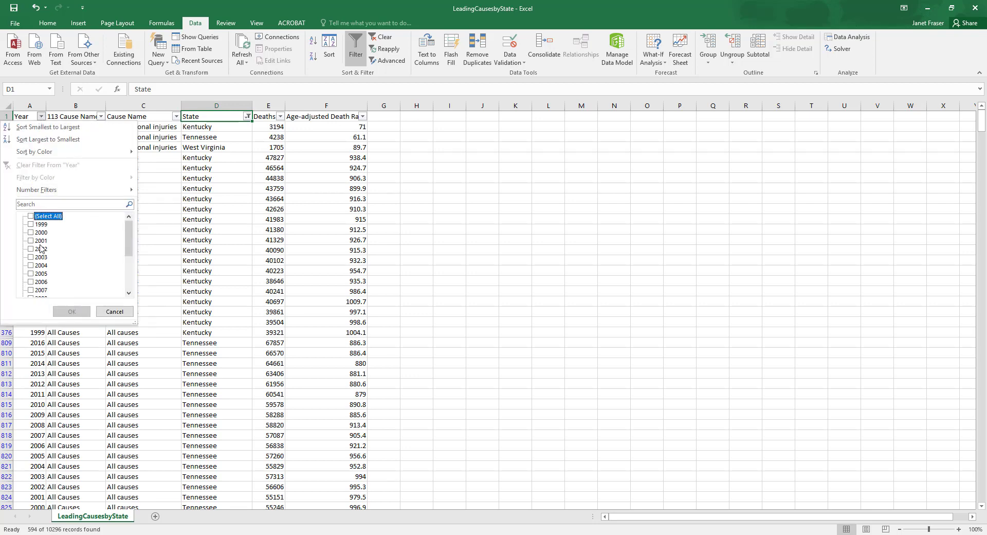
scroll(40, 251, "down", 3)
left_click(31, 257)
left_click(31, 265)
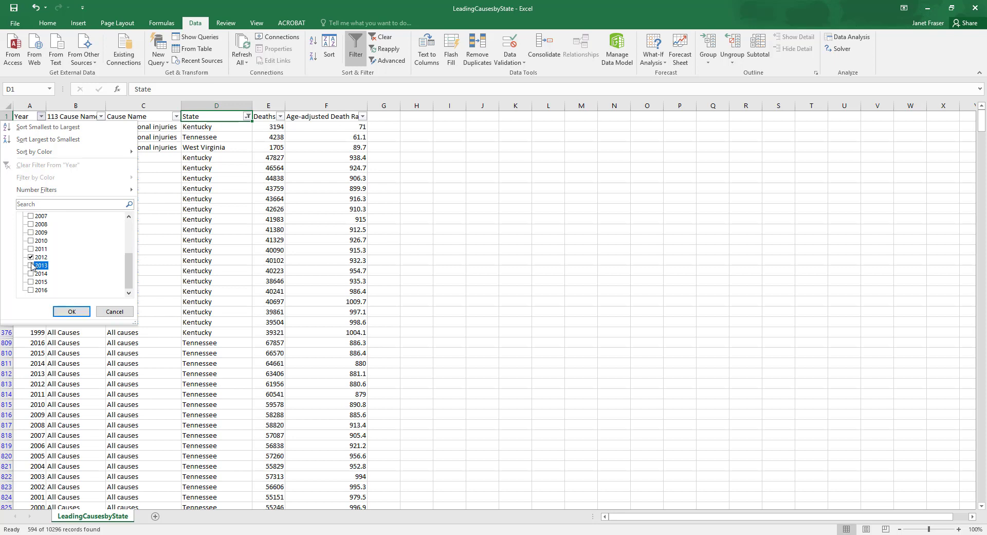
left_click(31, 273)
left_click(31, 282)
left_click(30, 289)
left_click(69, 313)
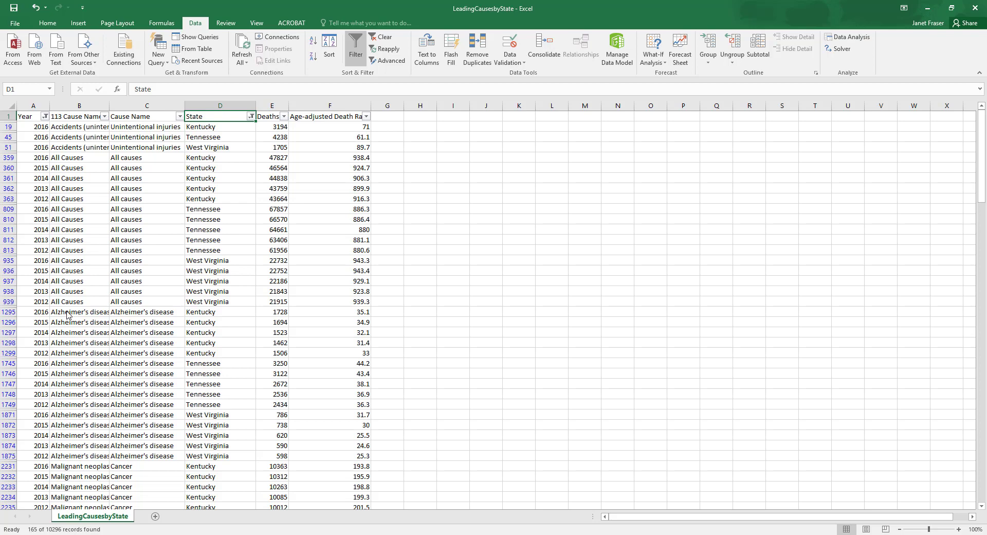
Filter the Cause Name column to show only Unintentional injuries
left_click(180, 116)
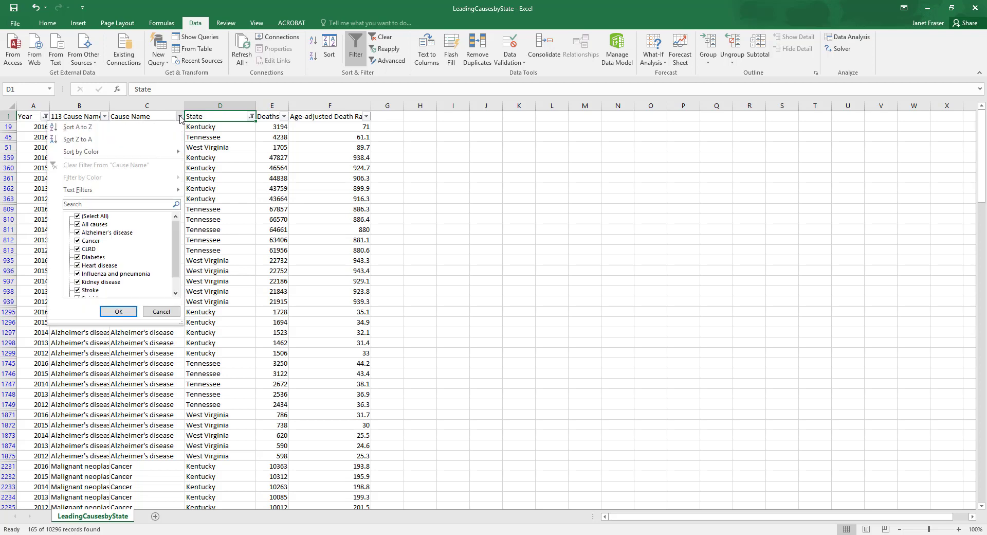
left_click(78, 216)
scroll(117, 252, "down", 1)
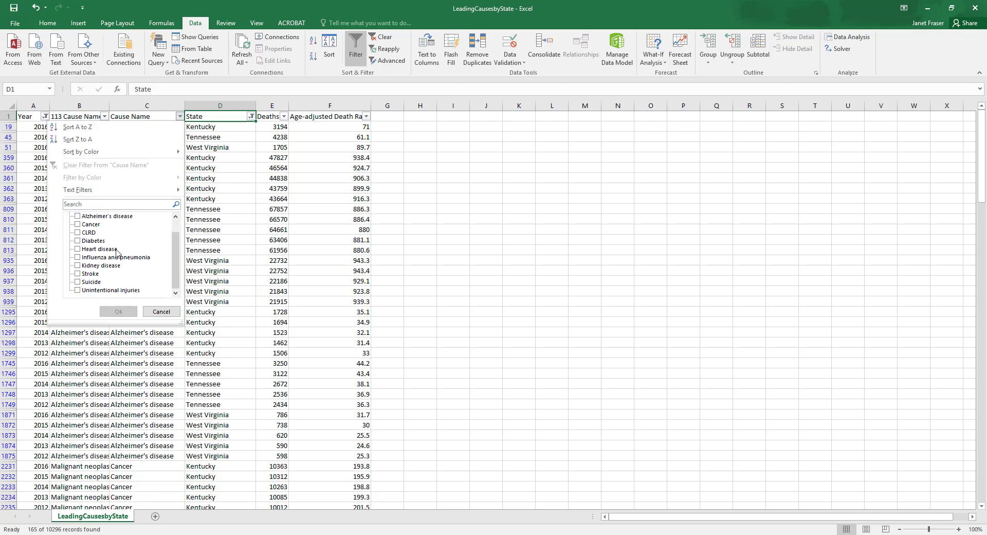
left_click(78, 290)
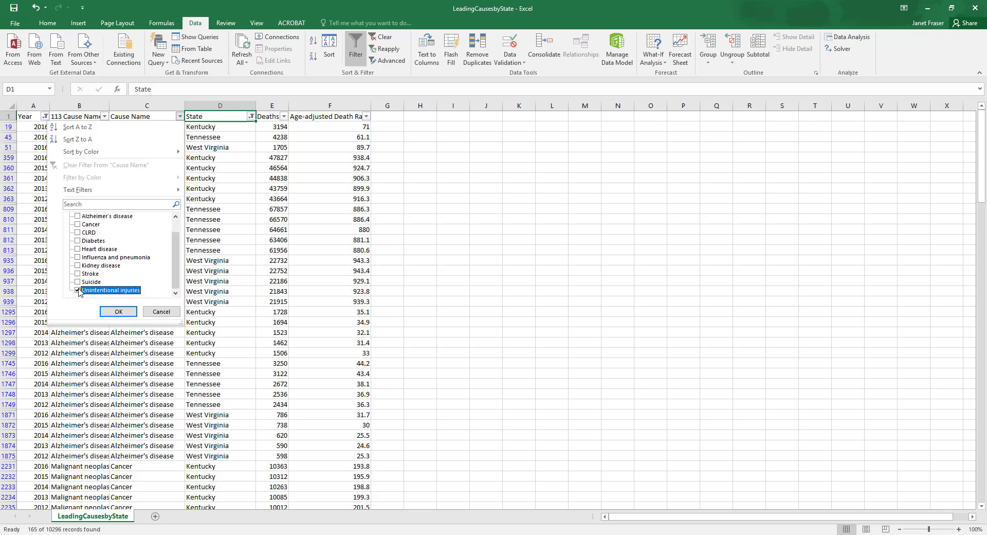
left_click(118, 312)
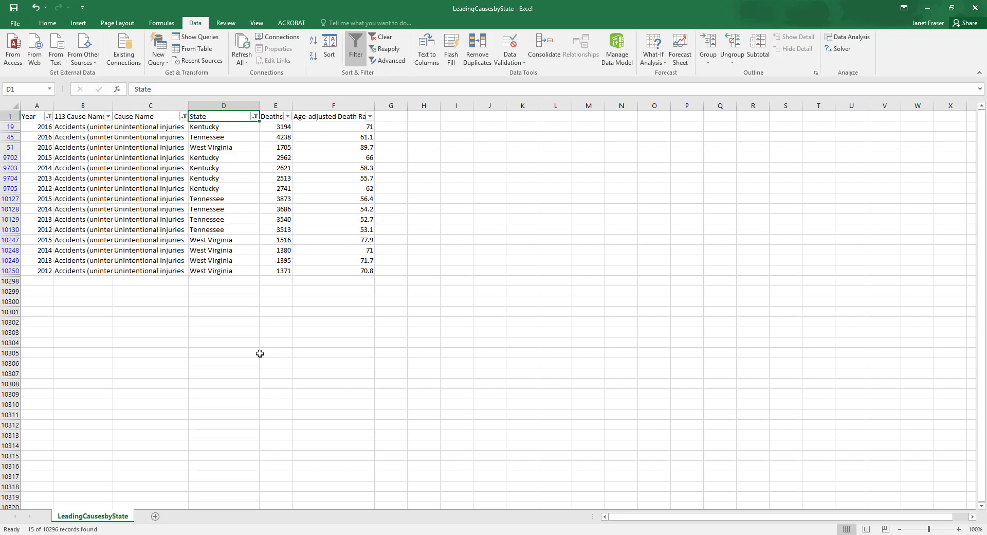
Set up a custom sort of the filtered rows by State, with Year as a second sort level
left_click(325, 56)
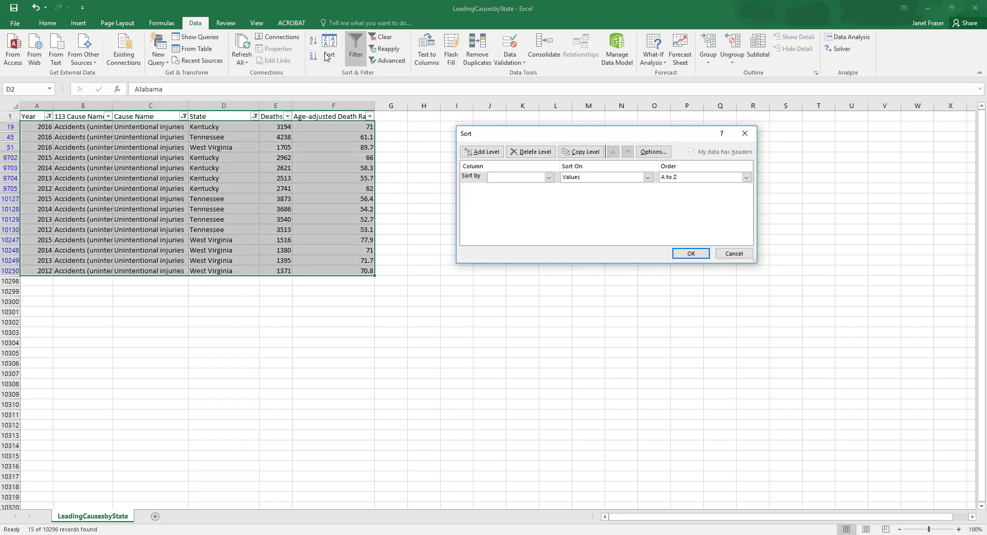
left_click(549, 177)
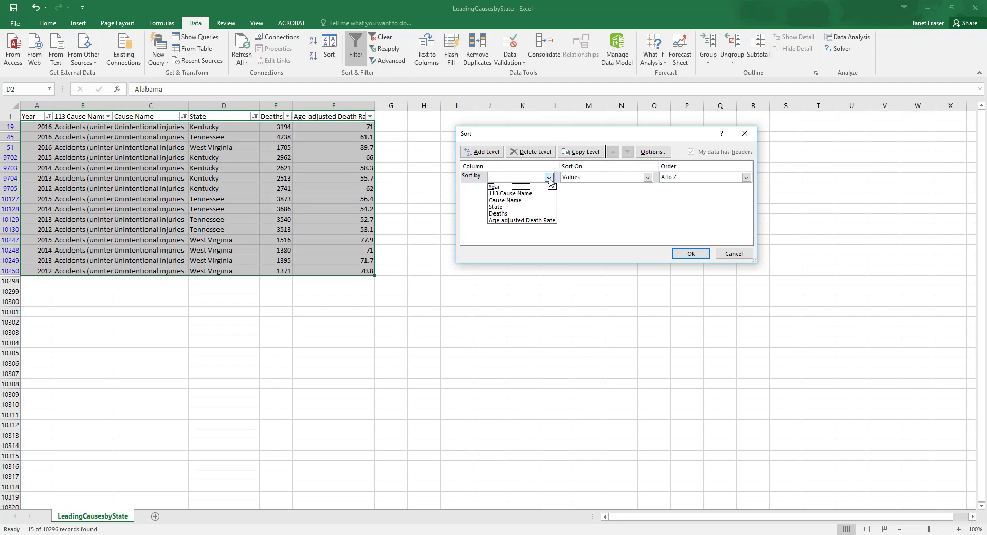
left_click(526, 208)
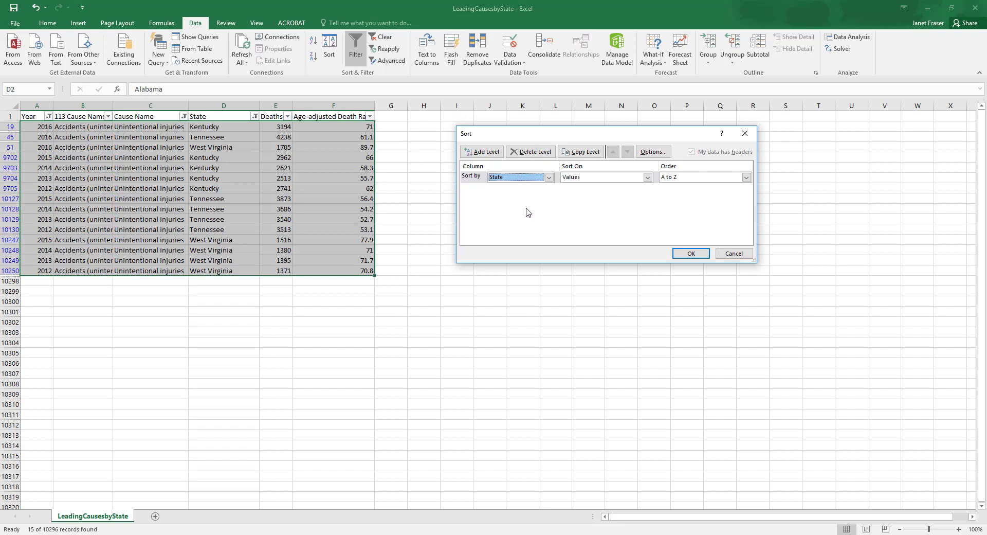
left_click(491, 153)
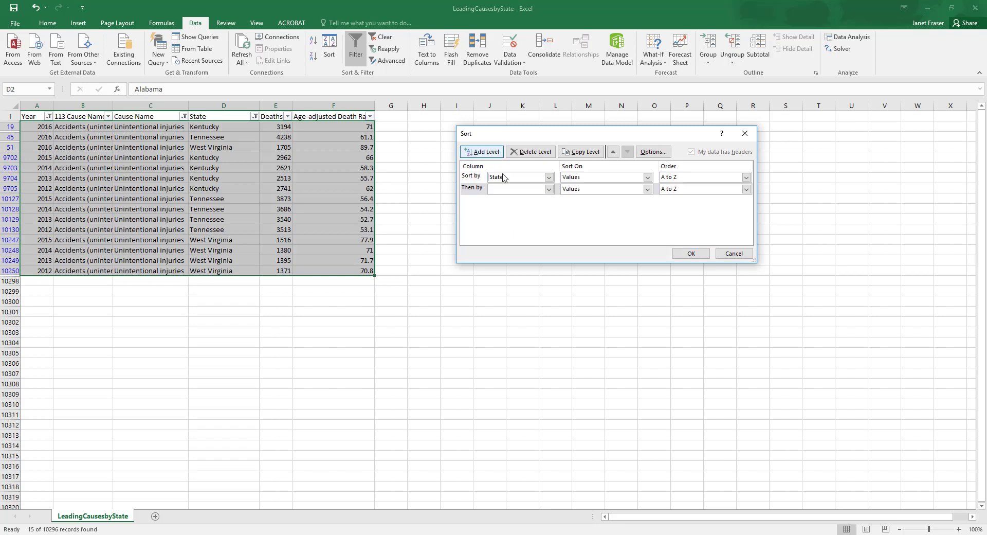
left_click(549, 190)
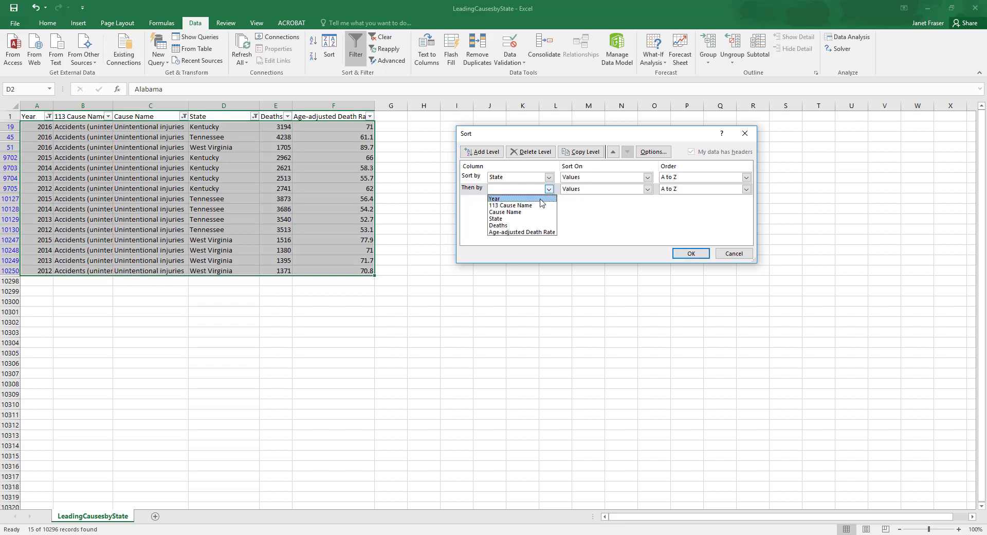
left_click(540, 198)
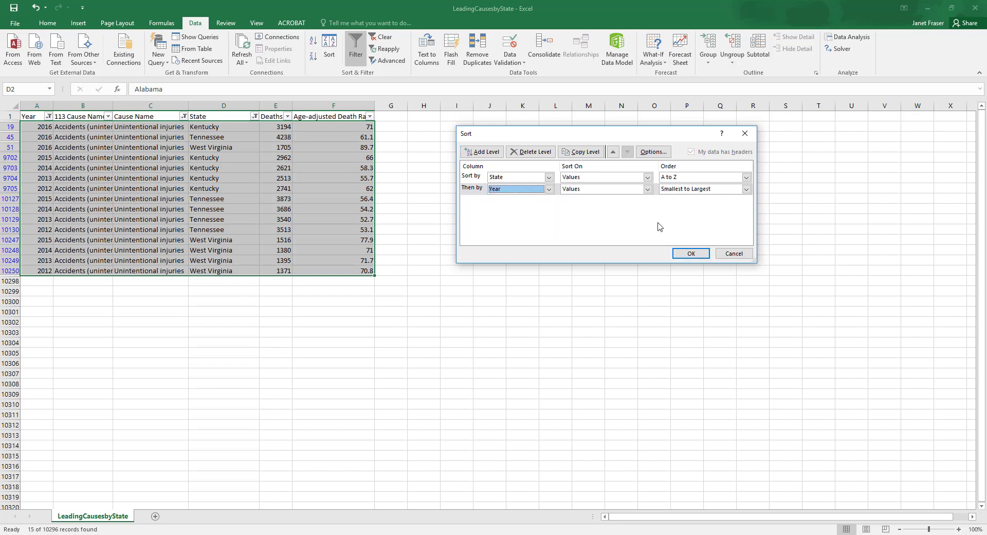
Check the sort's order and basis options, then apply it on values with State A to Z and Year Smallest to Largest
left_click(746, 189)
left_click(746, 190)
left_click(746, 178)
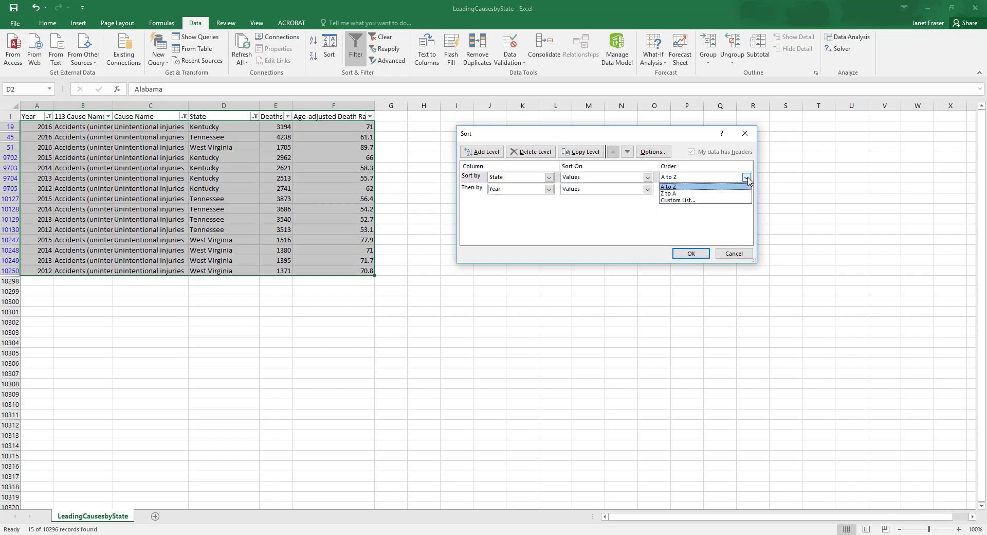
left_click(746, 178)
left_click(648, 177)
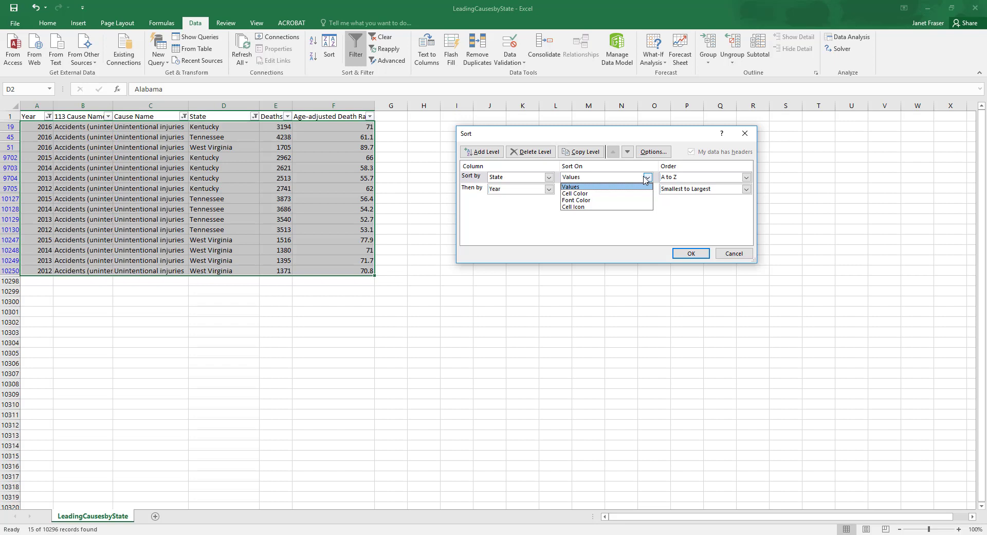
left_click(647, 177)
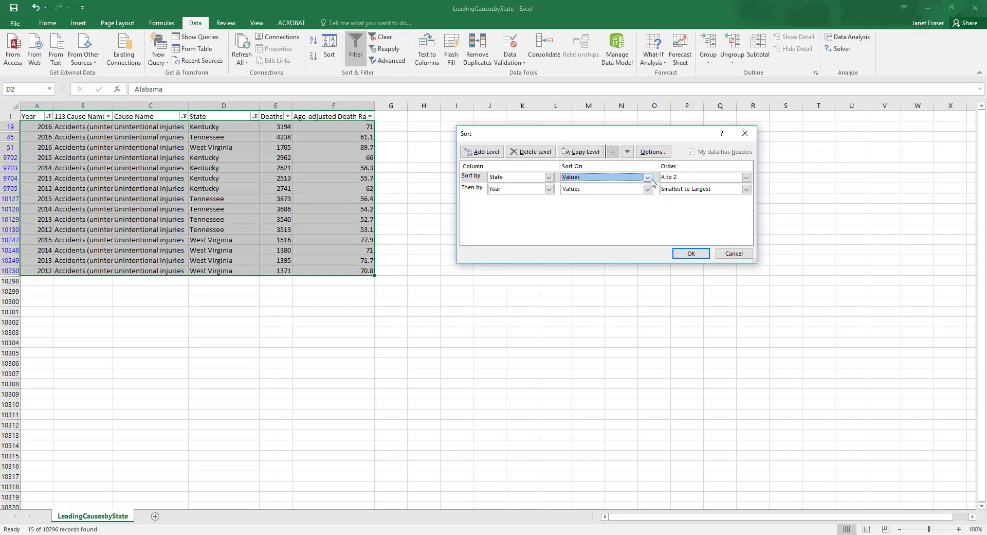
left_click(690, 253)
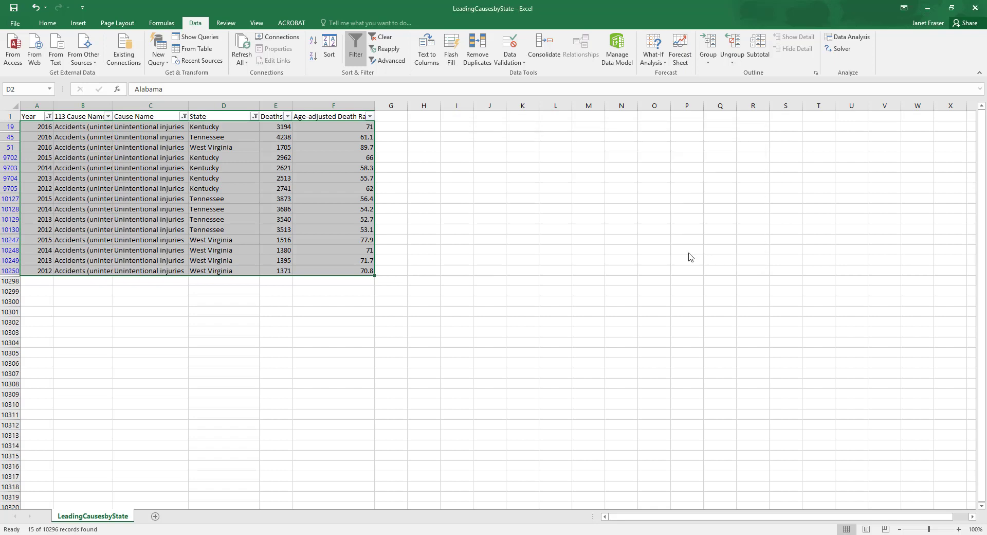